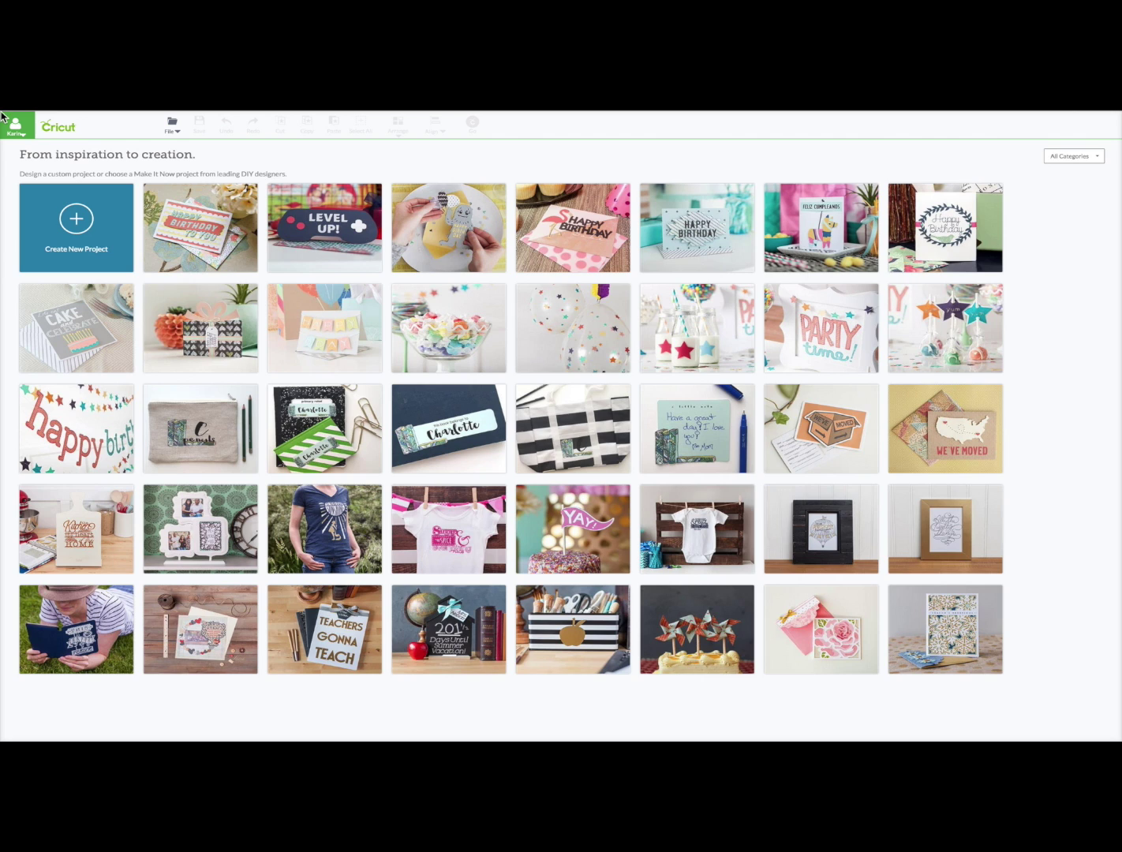
# Start a new blank project and choose to upload a vector image.
pyautogui.click(75, 225)
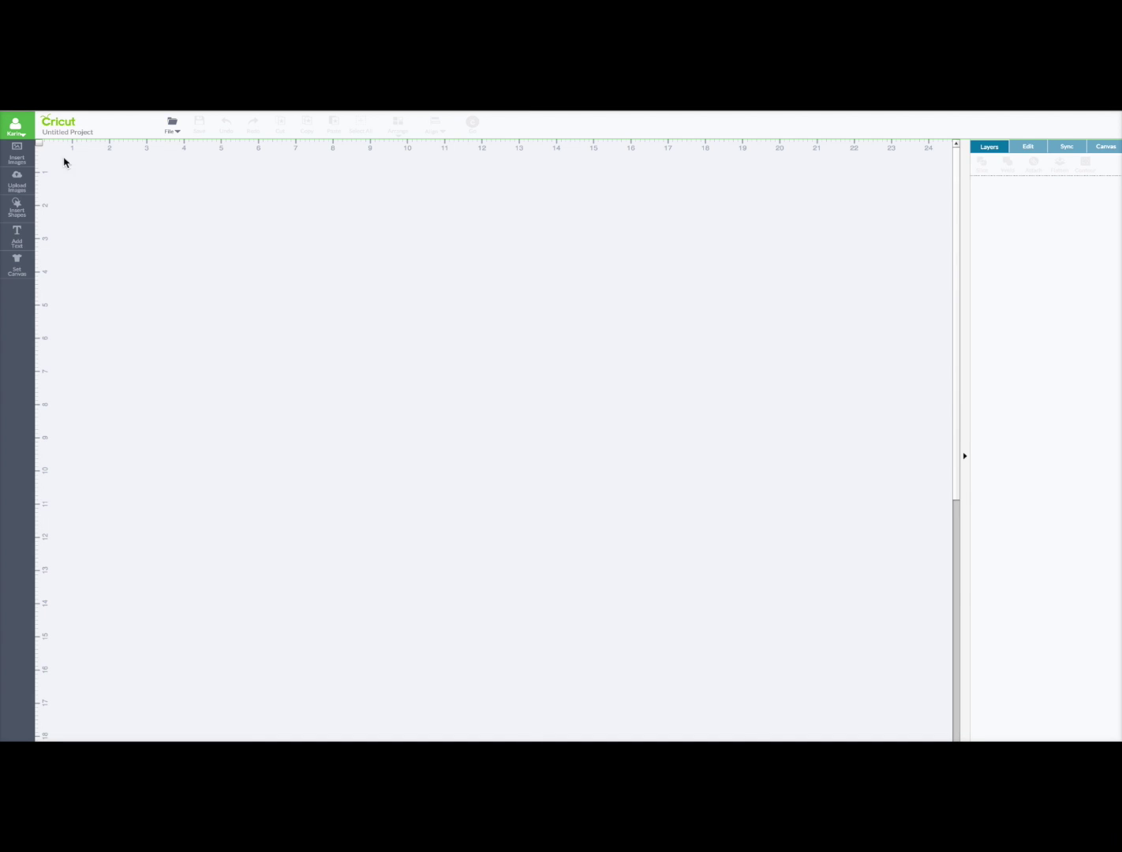
pyautogui.click(13, 185)
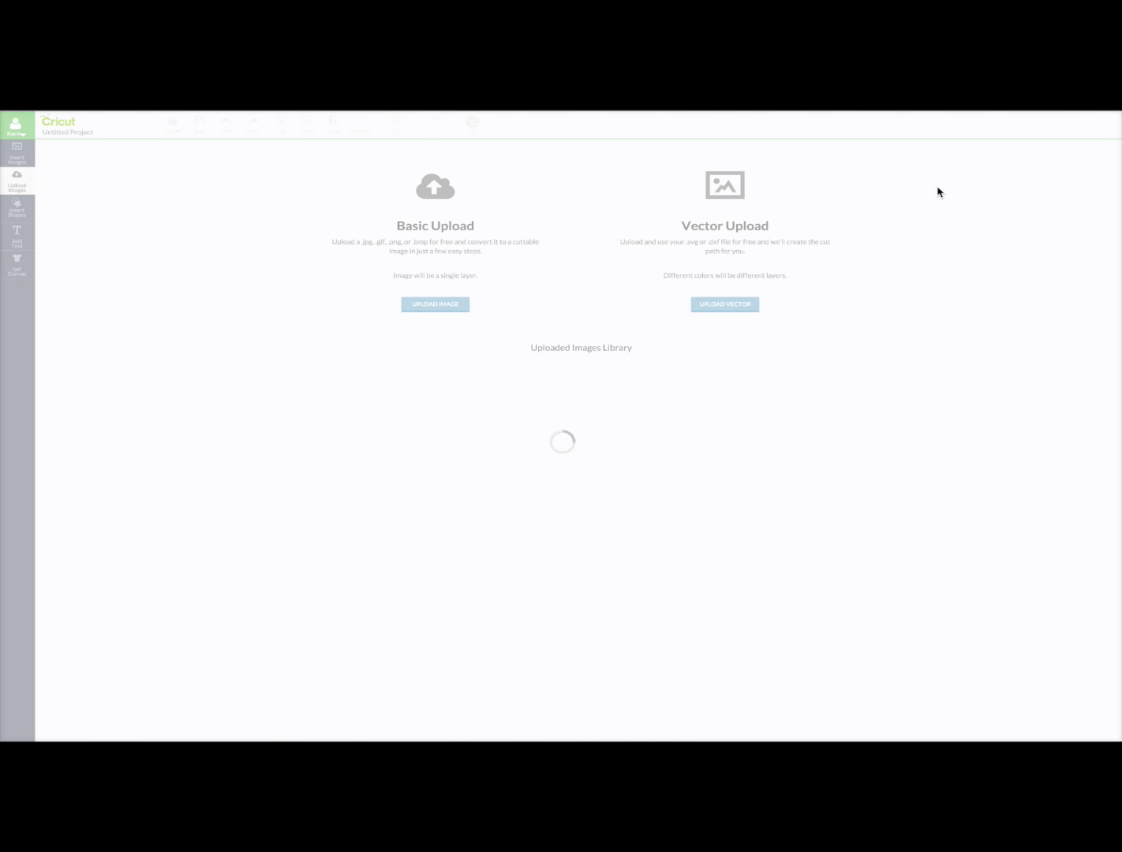
pyautogui.click(716, 187)
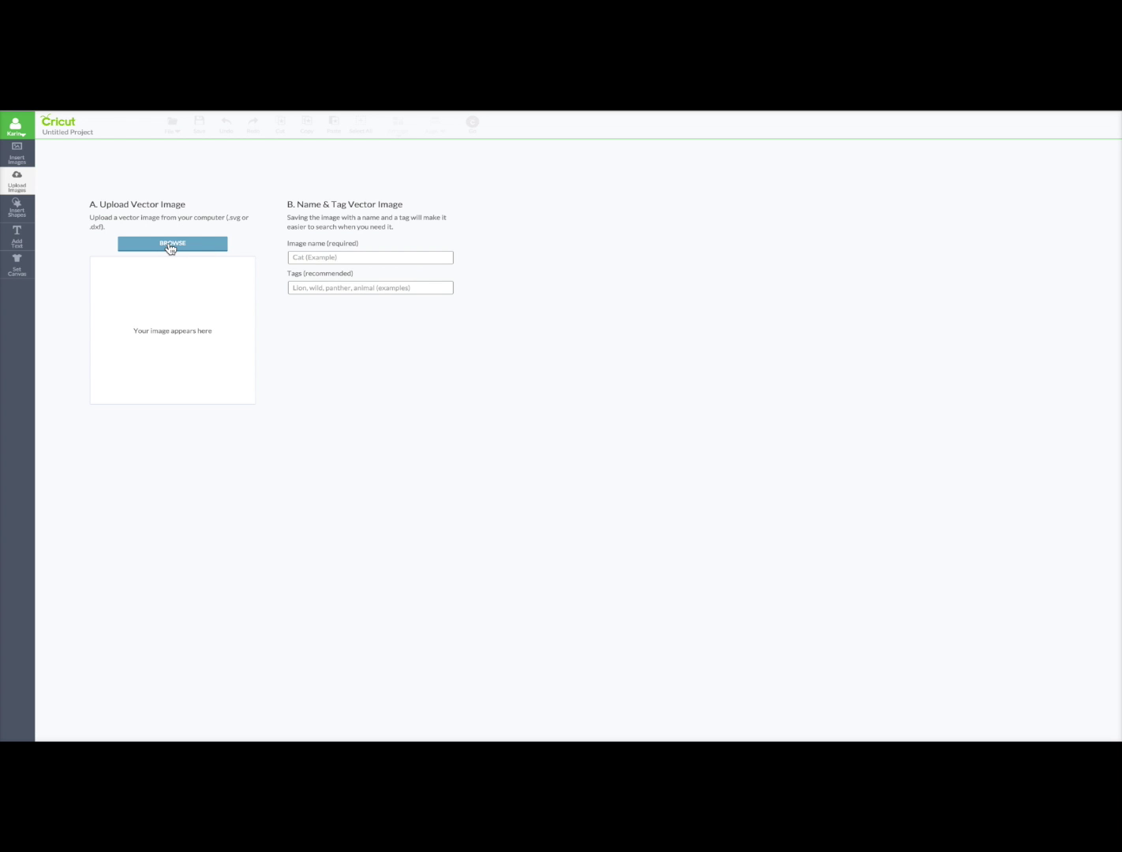
# Upload 'water bottle markings updated.svg' from the Digital cutting files Food folder.
pyautogui.click(186, 246)
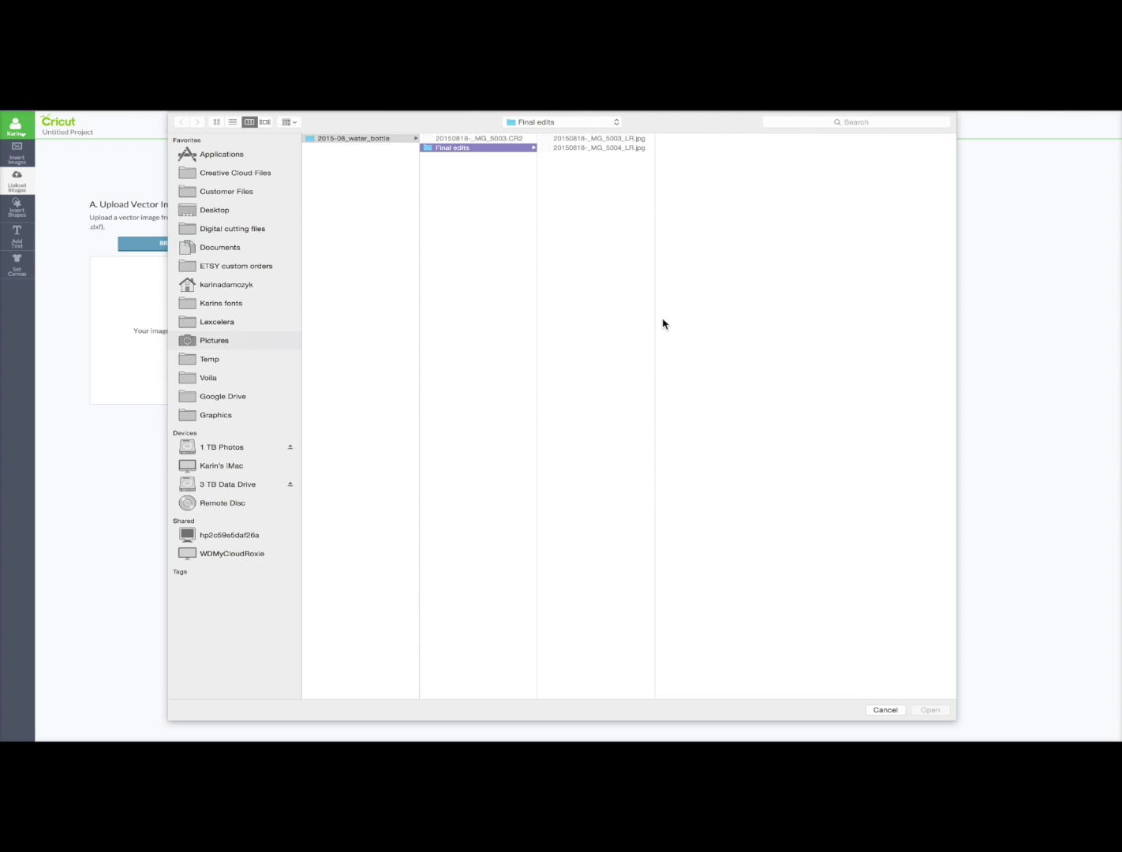
pyautogui.click(227, 231)
pyautogui.scroll(-5, 364, 401)
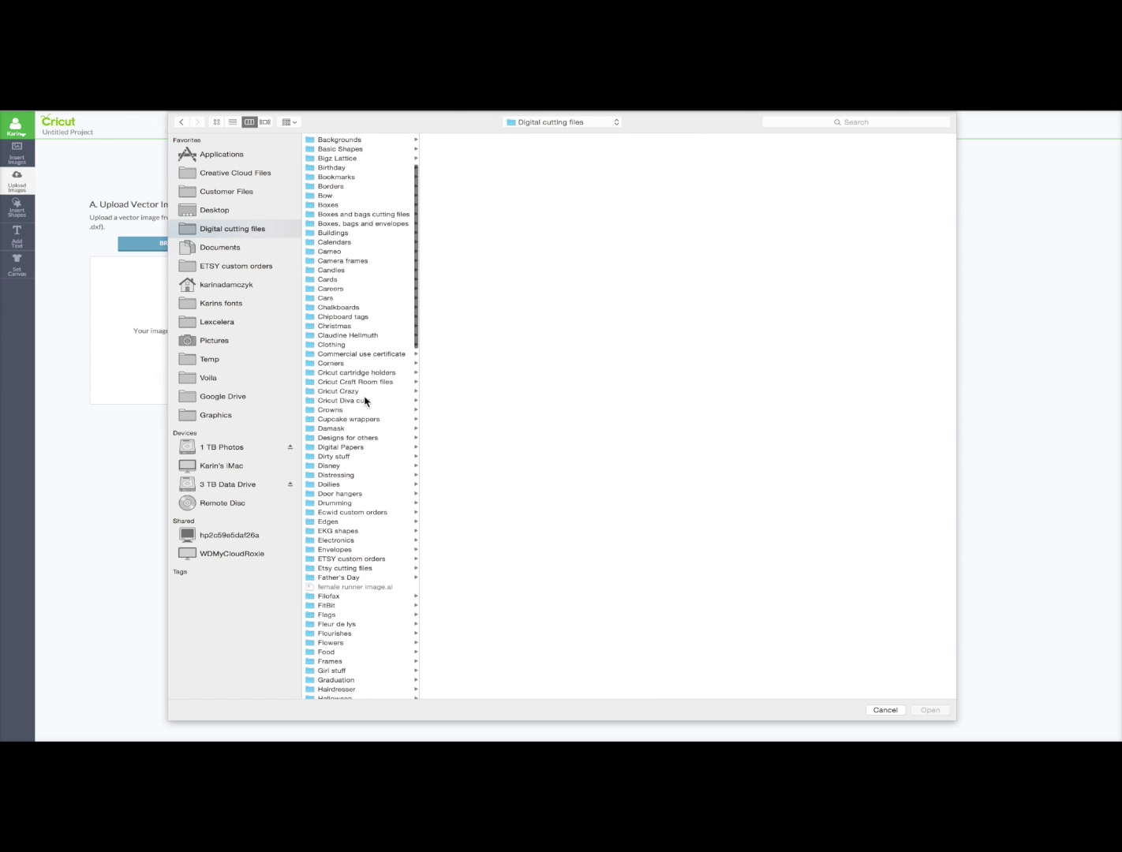
pyautogui.scroll(-5, 364, 403)
pyautogui.click(331, 490)
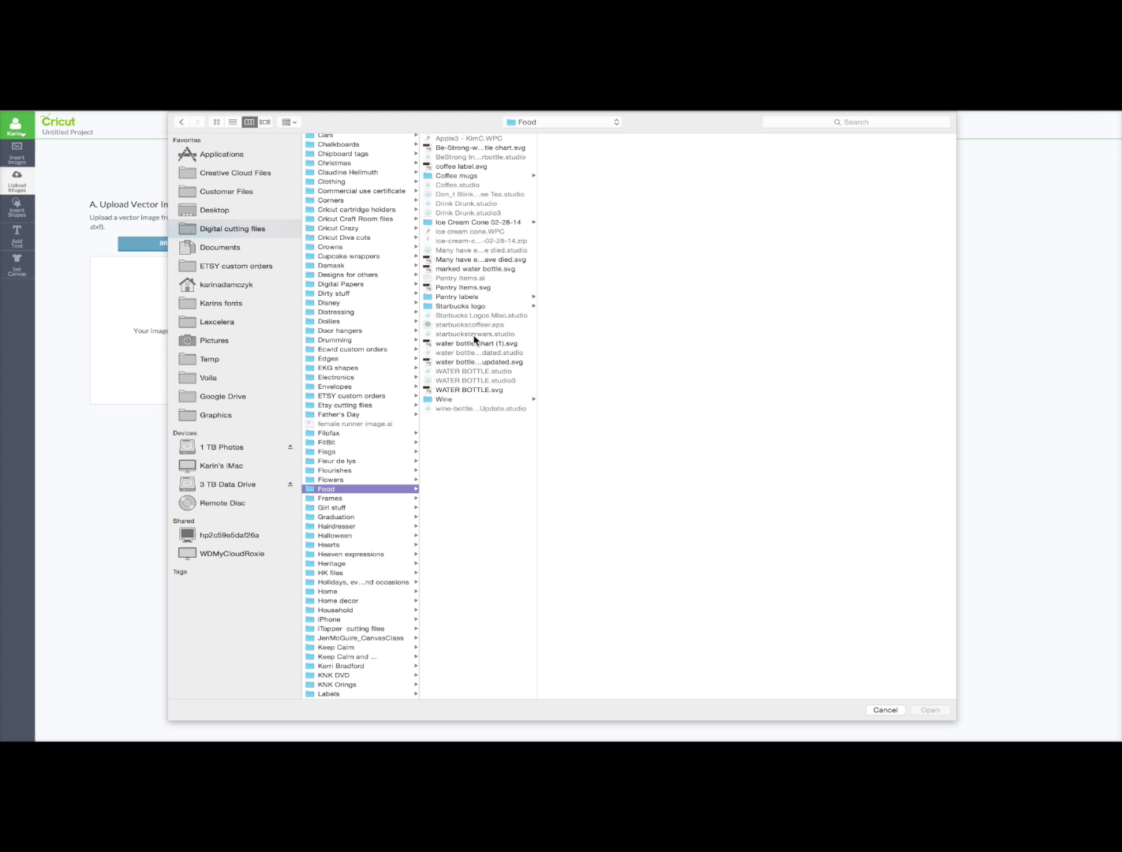
pyautogui.click(476, 362)
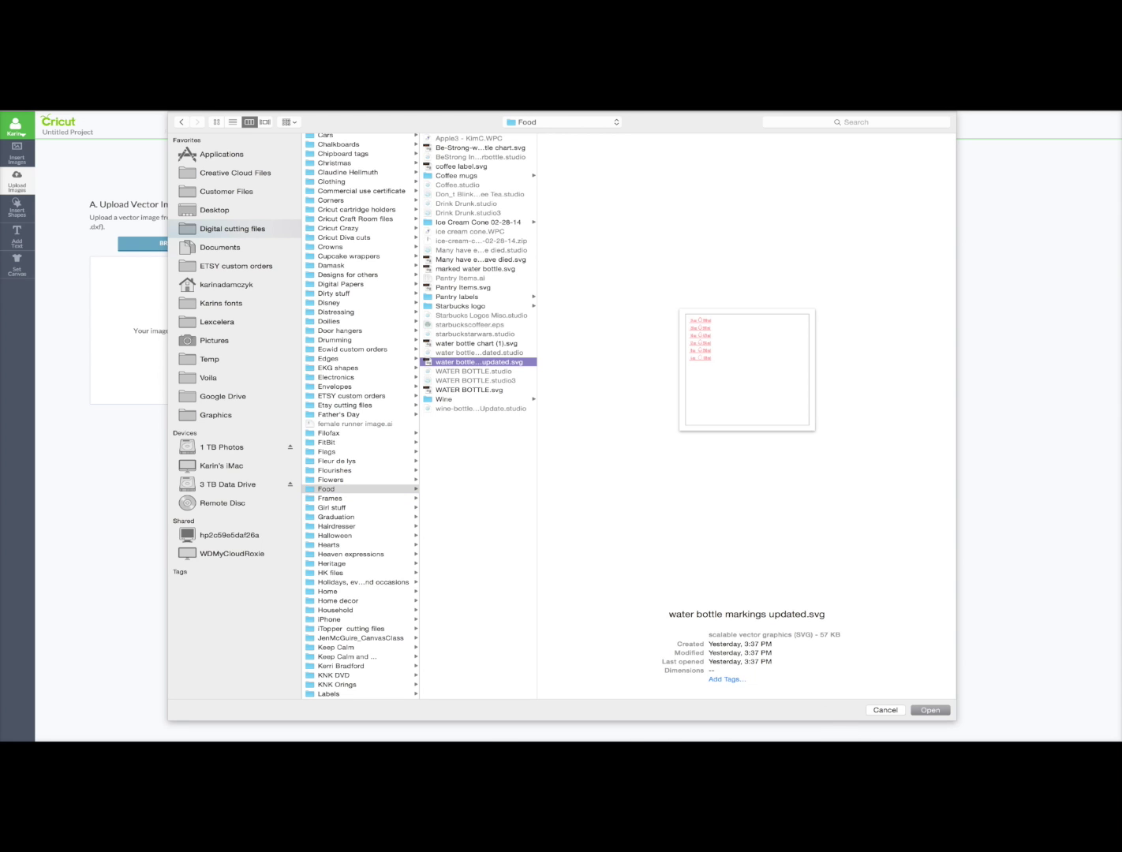
pyautogui.click(928, 710)
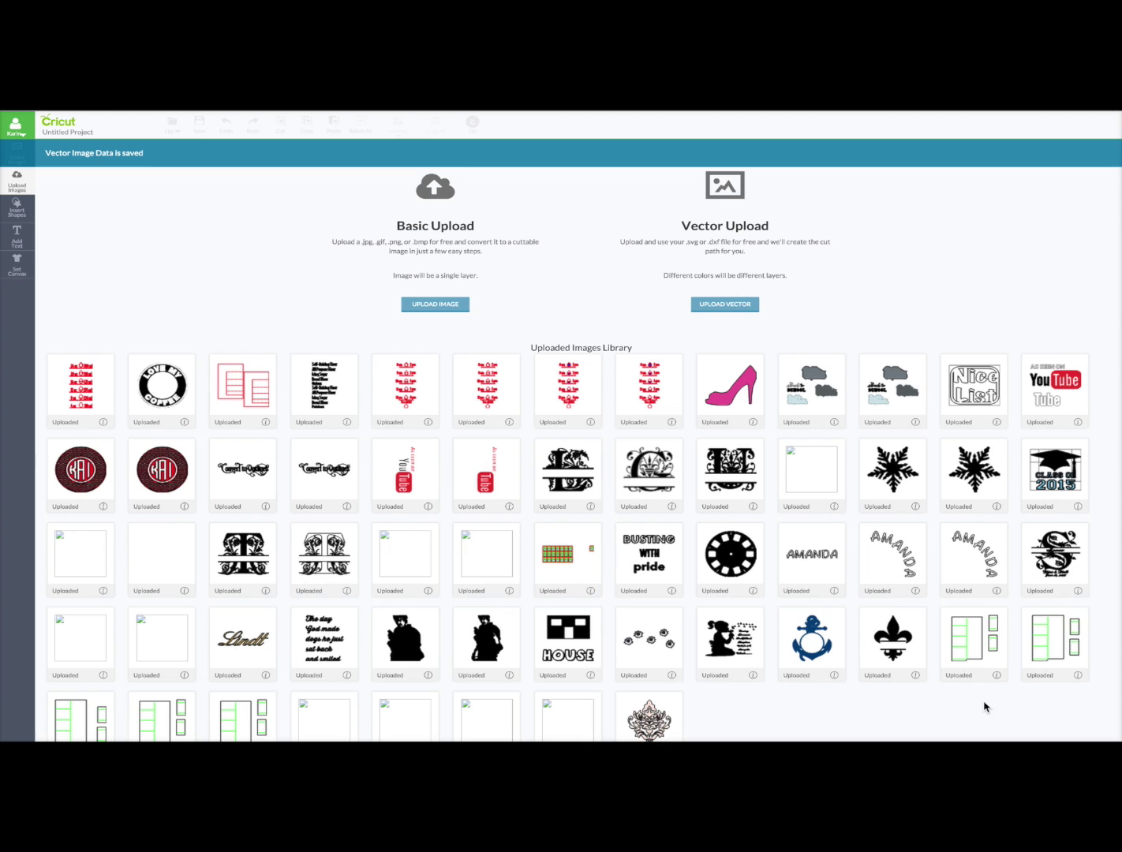
# Insert the water bottle markings image and move it further onto the canvas.
pyautogui.click(80, 397)
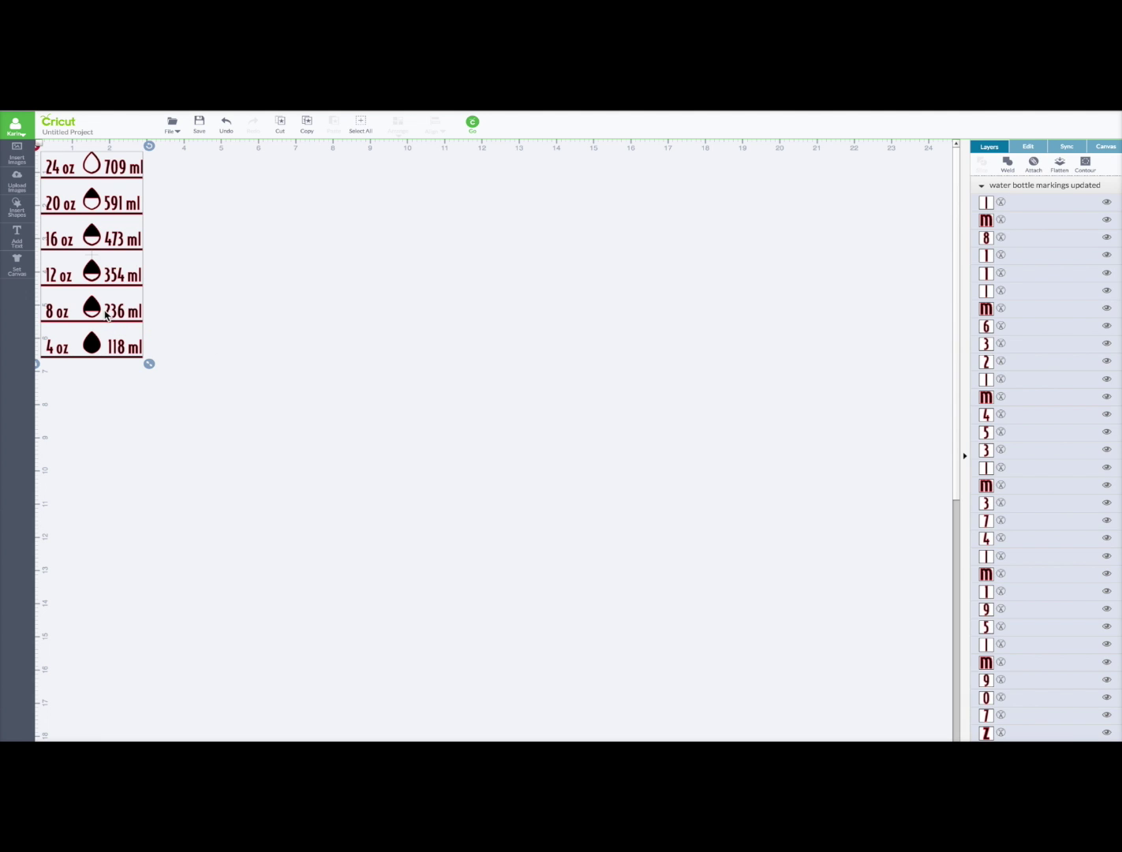
pyautogui.moveTo(113, 315); pyautogui.dragTo(220, 367)
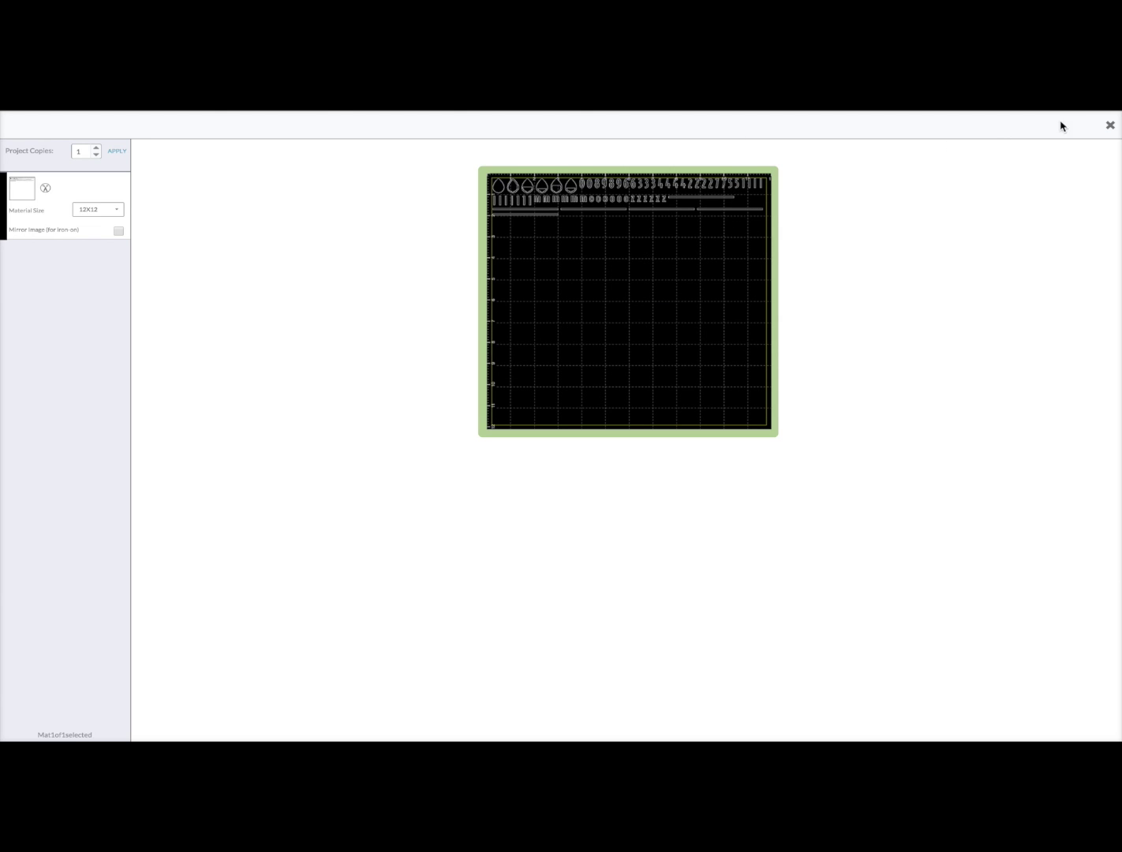
pyautogui.click(1110, 126)
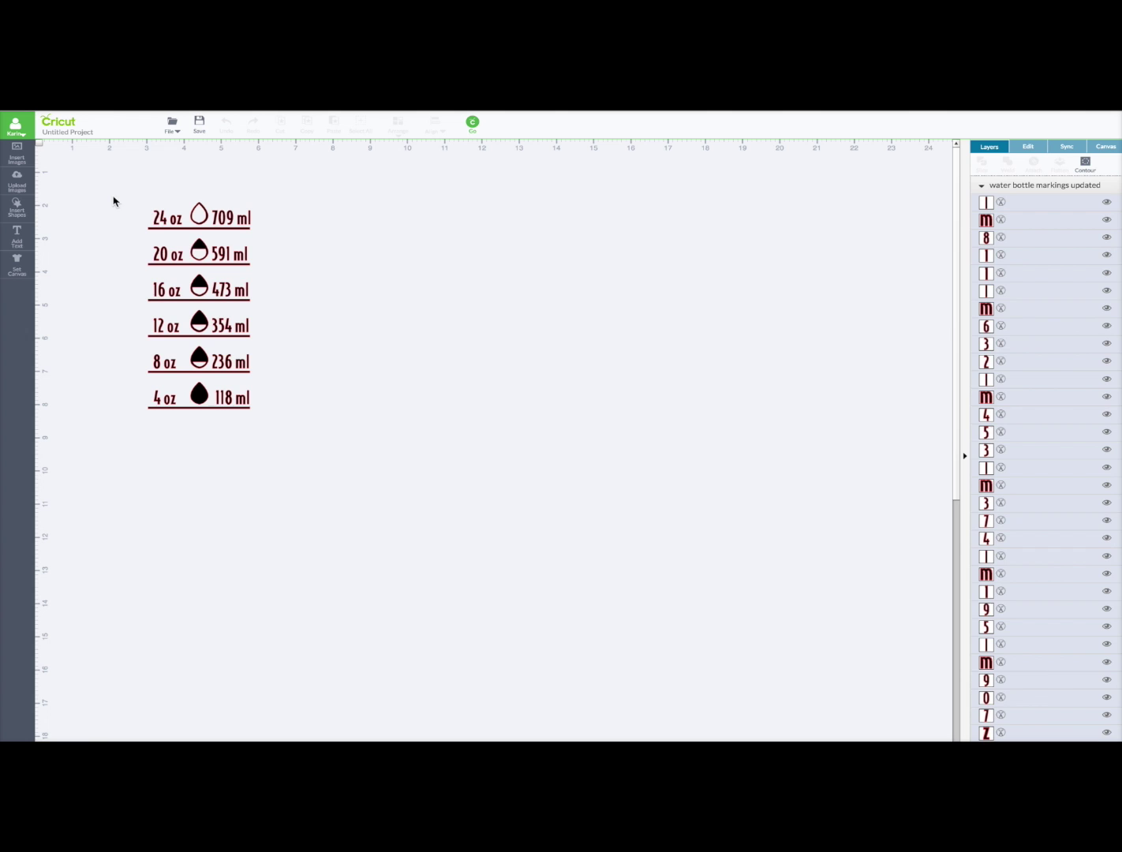
# Attach all the markings pieces as one set and preview them on the mat.
pyautogui.moveTo(120, 180); pyautogui.dragTo(320, 465)
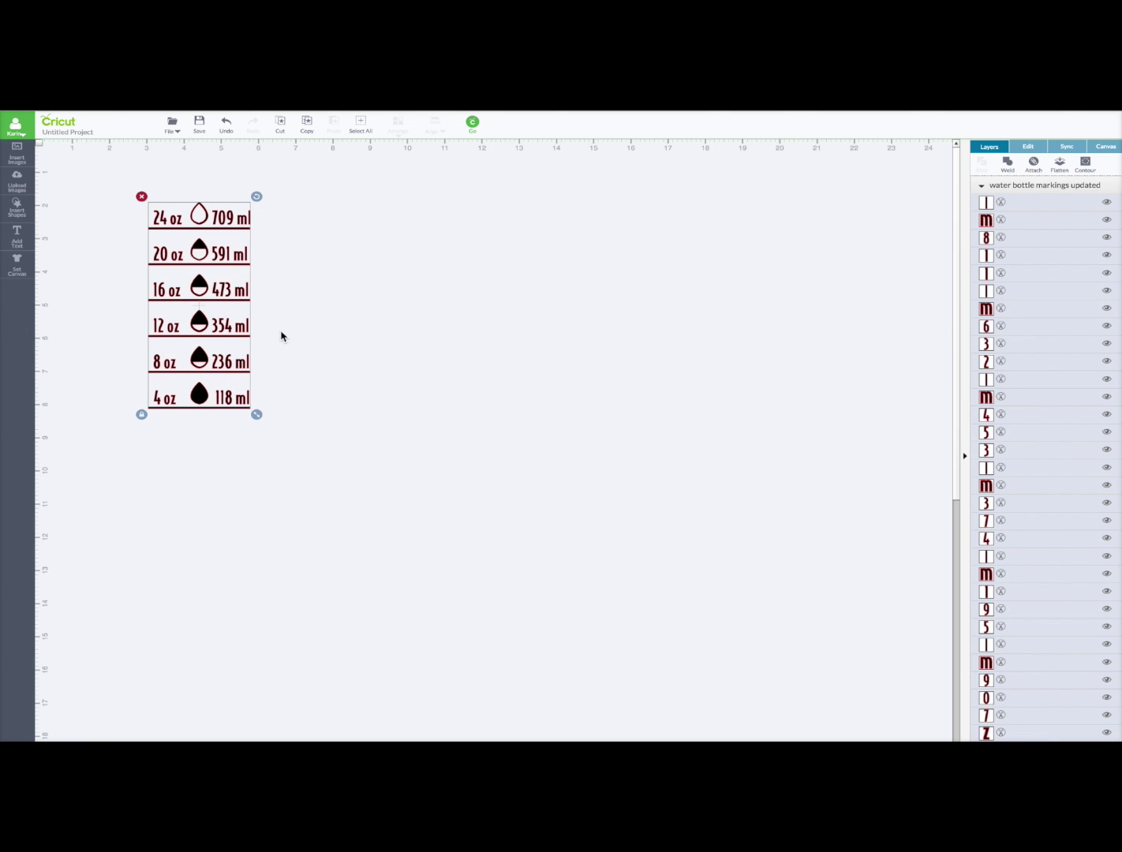
pyautogui.click(1033, 163)
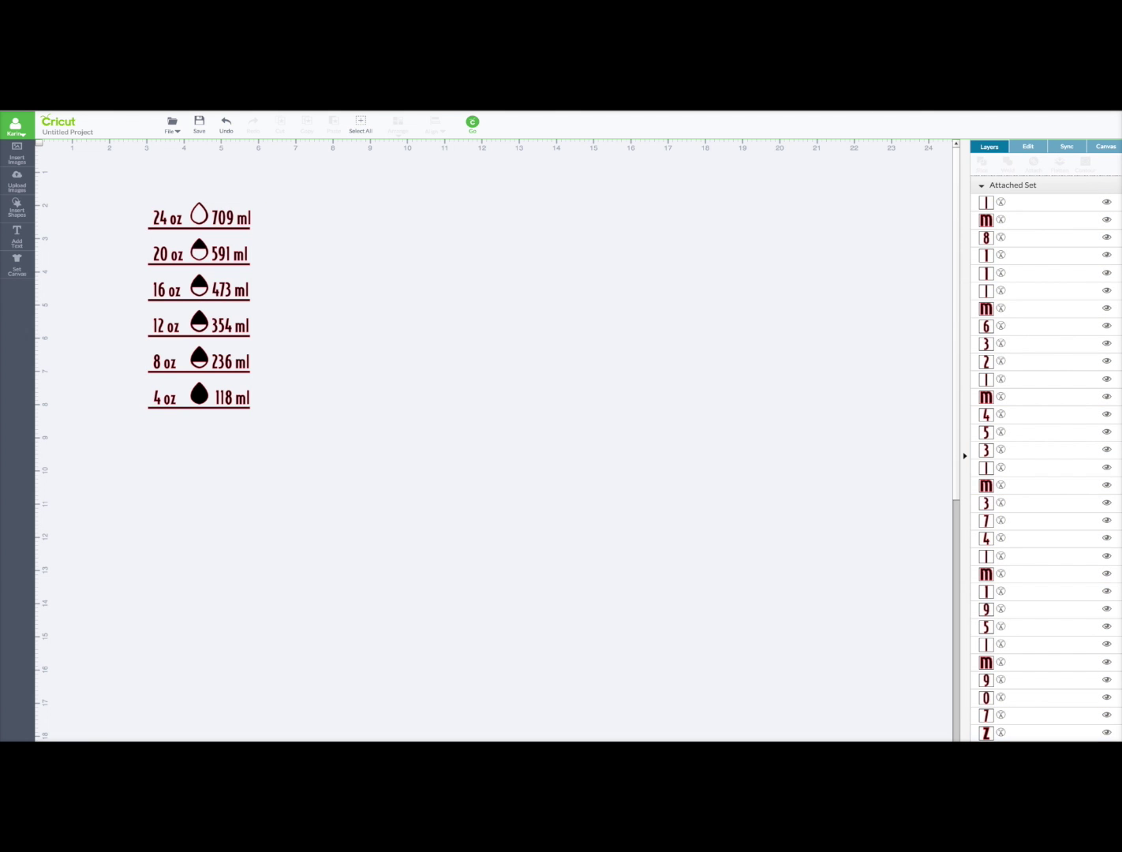
pyautogui.click(471, 122)
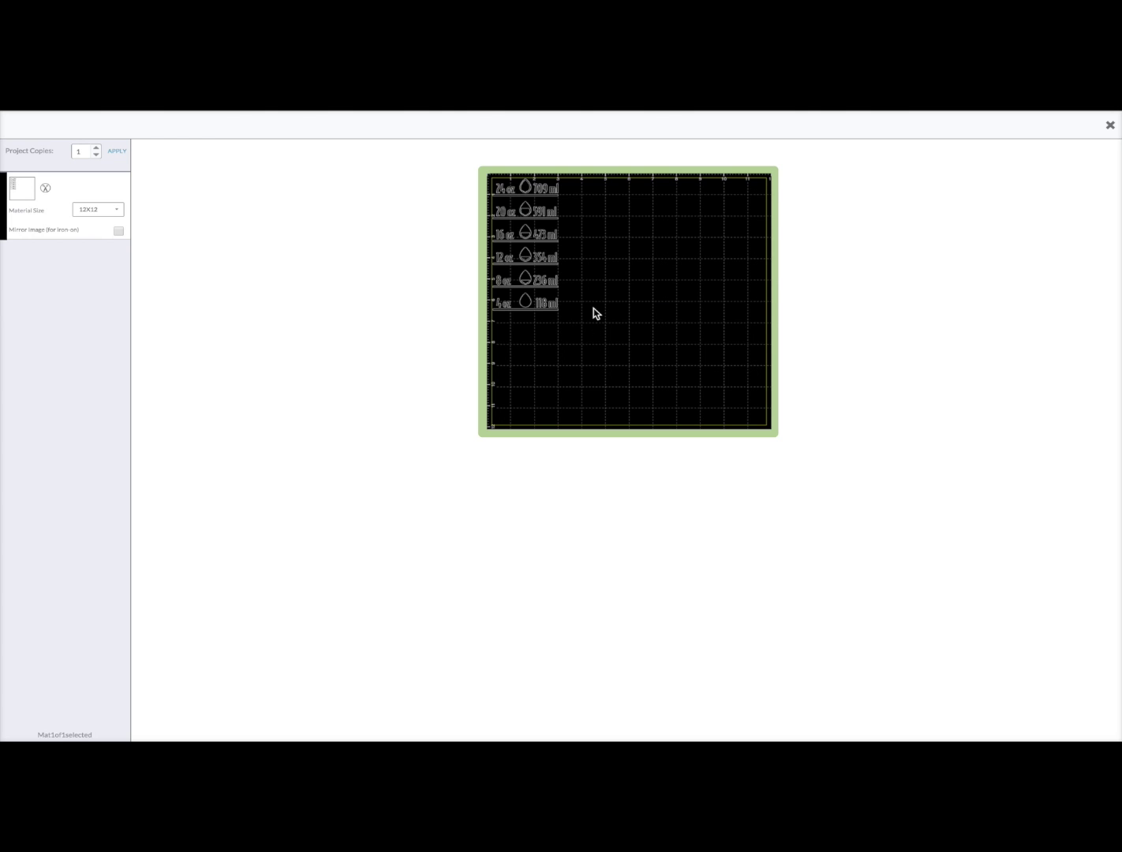
# Delete the attached water bottle markings set from the canvas.
pyautogui.click(1110, 125)
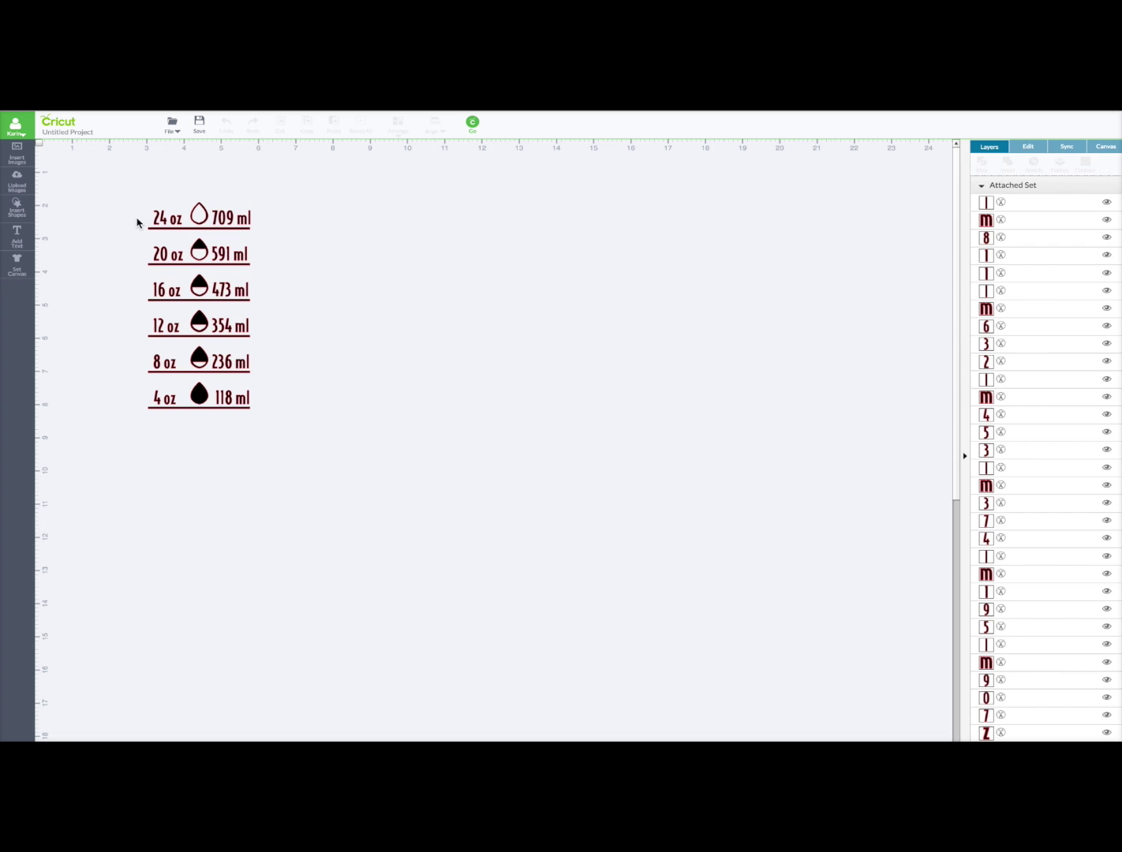
pyautogui.moveTo(110, 160); pyautogui.dragTo(357, 578)
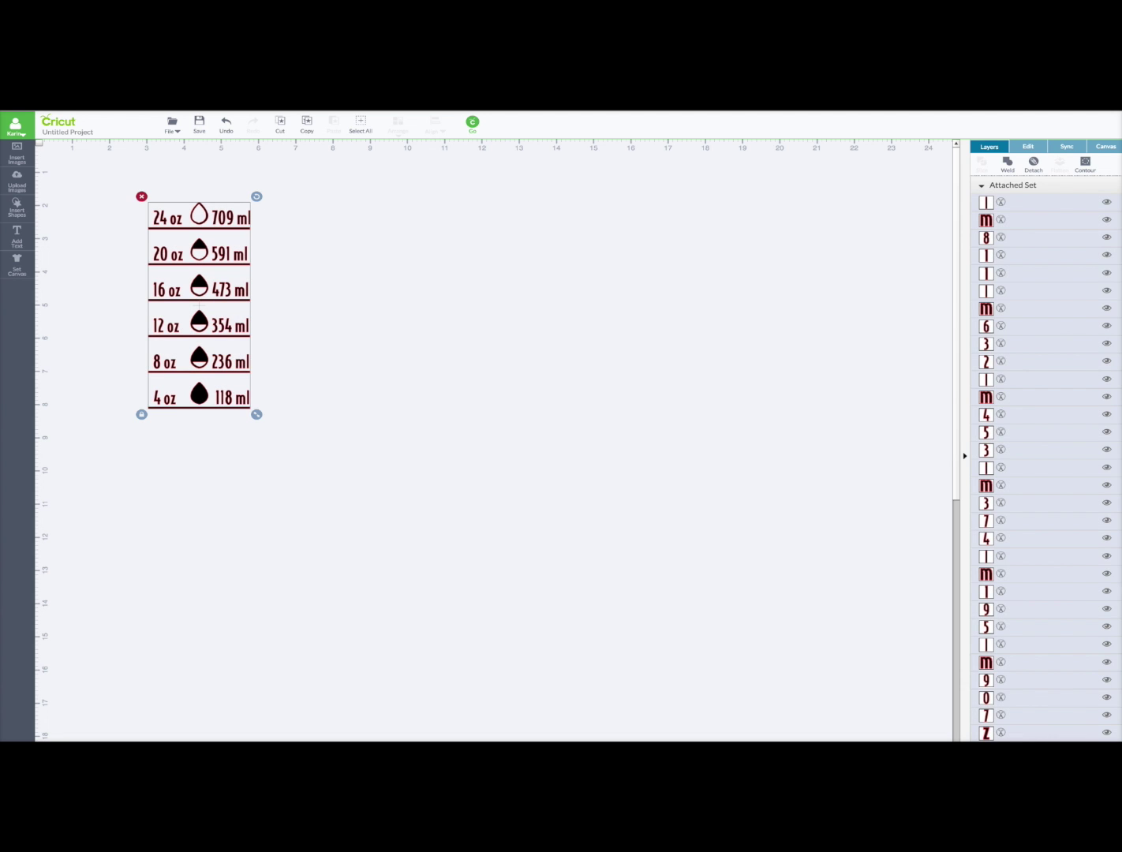
pyautogui.press('Delete')
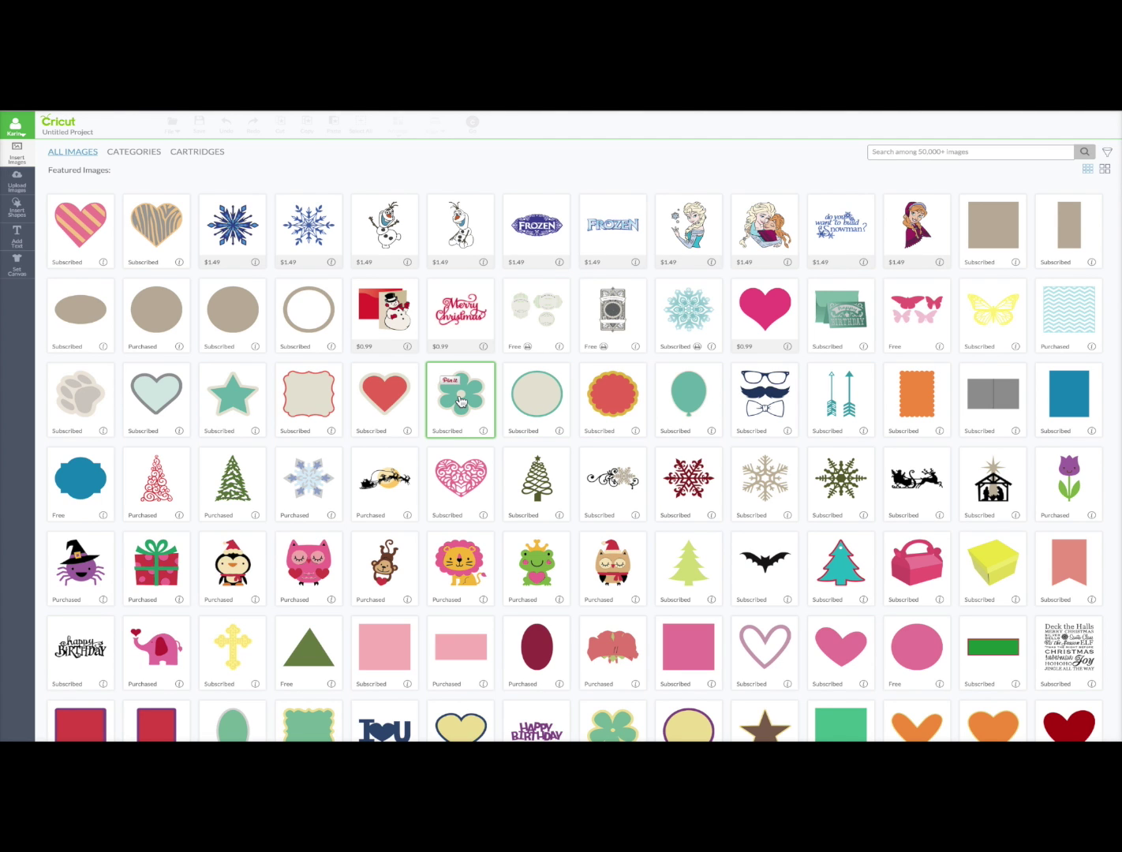
# Add the flower, square label frame, heart and balloon images to the project.
pyautogui.click(459, 402)
pyautogui.click(330, 406)
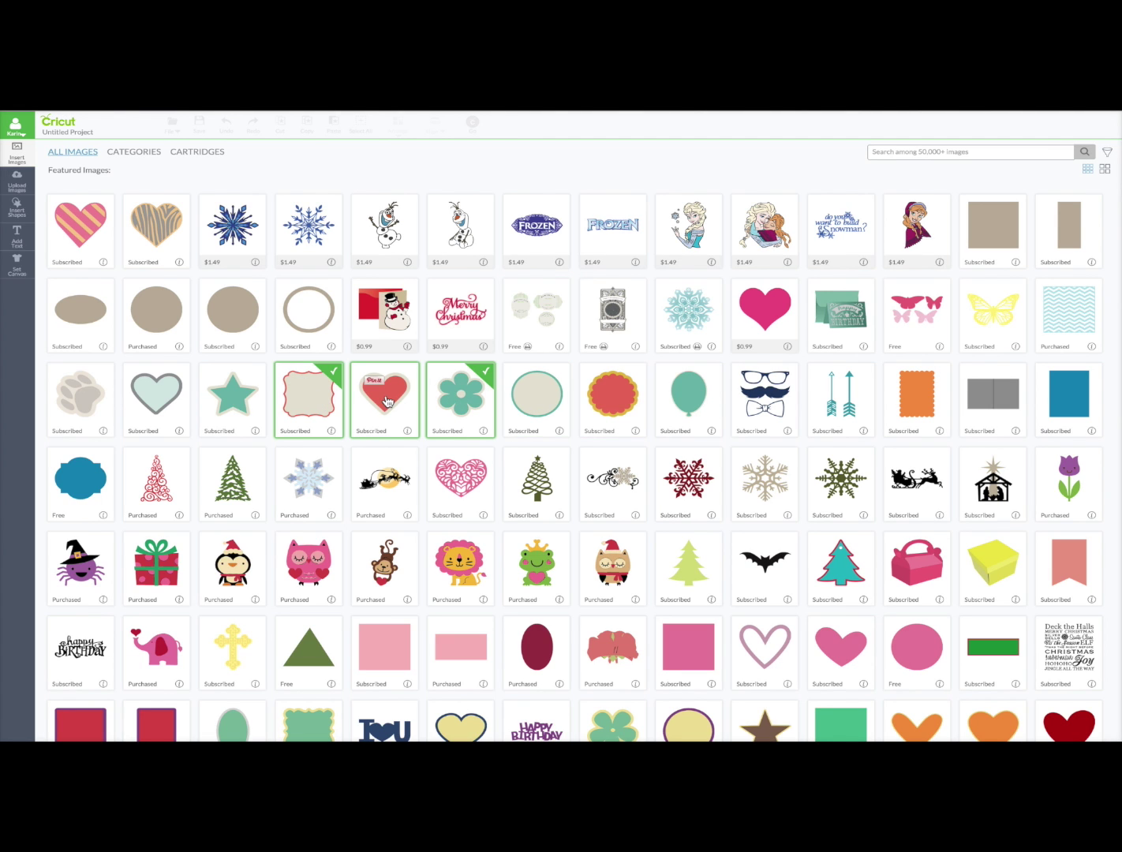
pyautogui.click(387, 402)
pyautogui.click(687, 394)
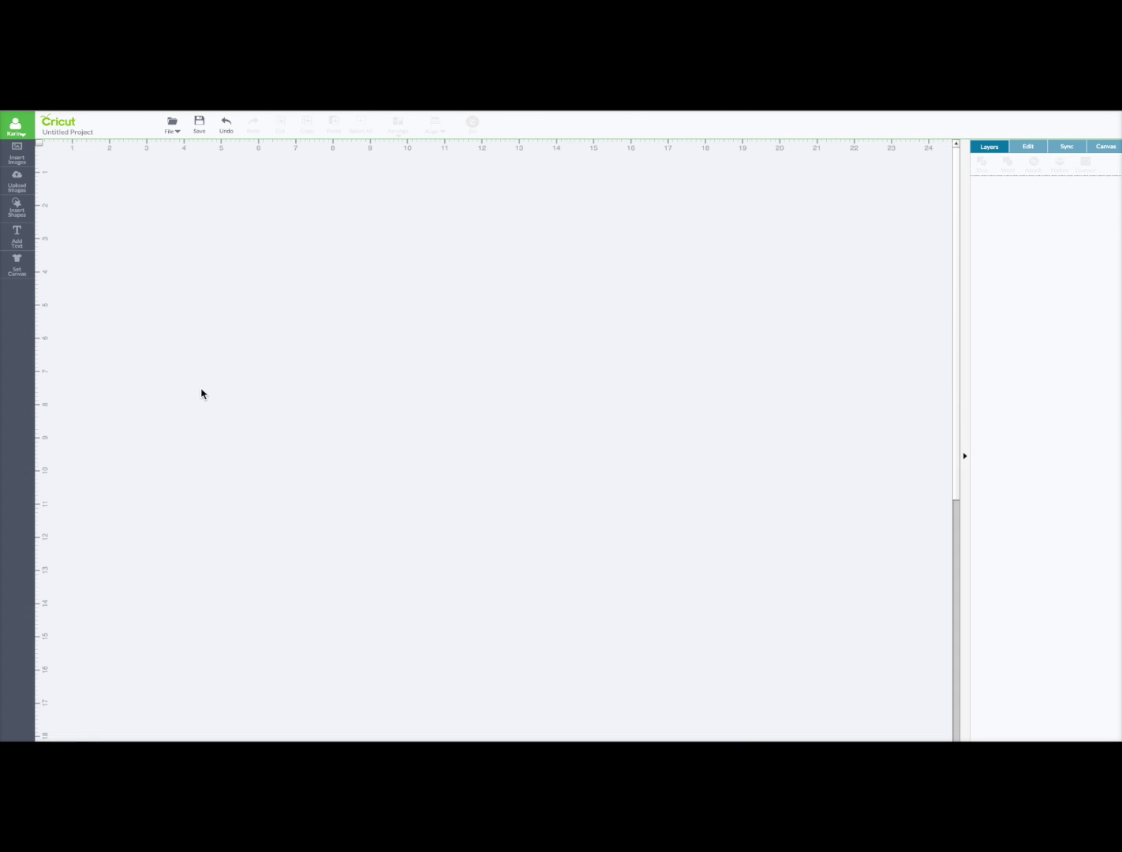
# Spread the flower, label frame, heart and circle apart across the canvas.
pyautogui.moveTo(311, 390); pyautogui.dragTo(417, 311)
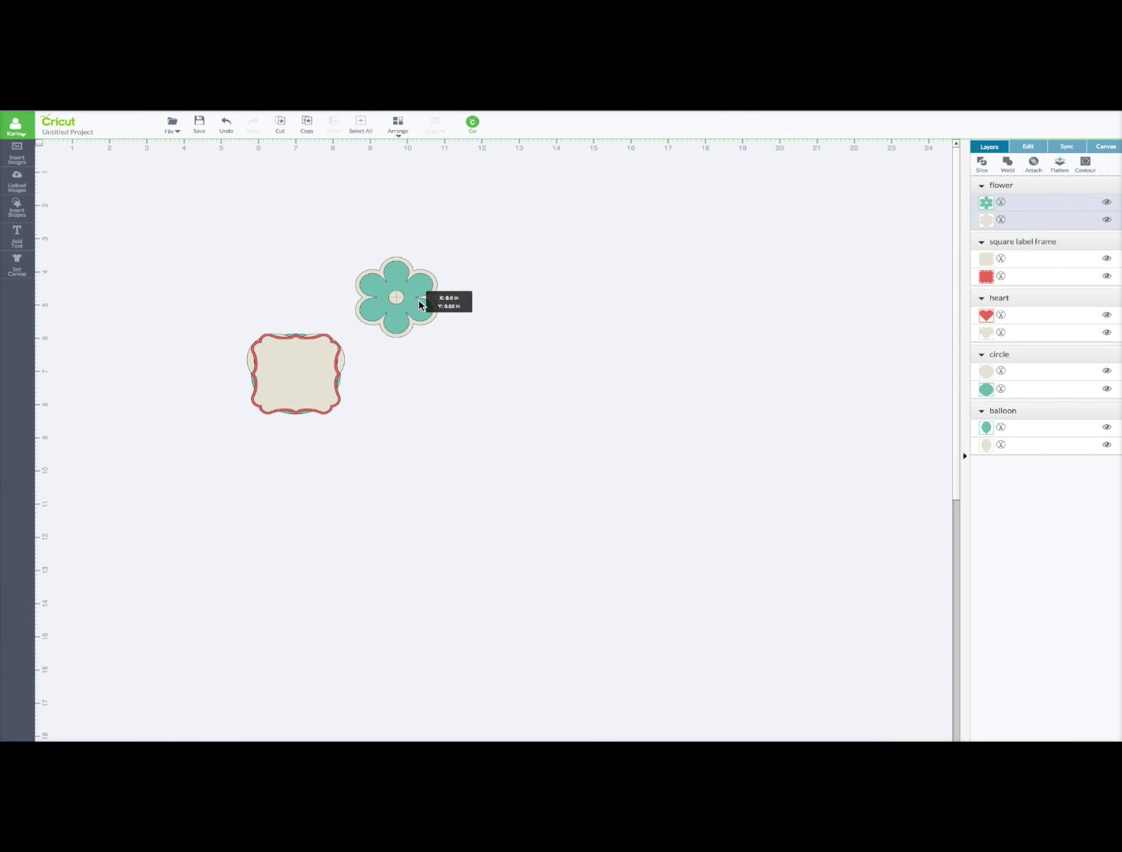
pyautogui.moveTo(308, 375); pyautogui.dragTo(151, 249)
pyautogui.moveTo(307, 388); pyautogui.dragTo(237, 491)
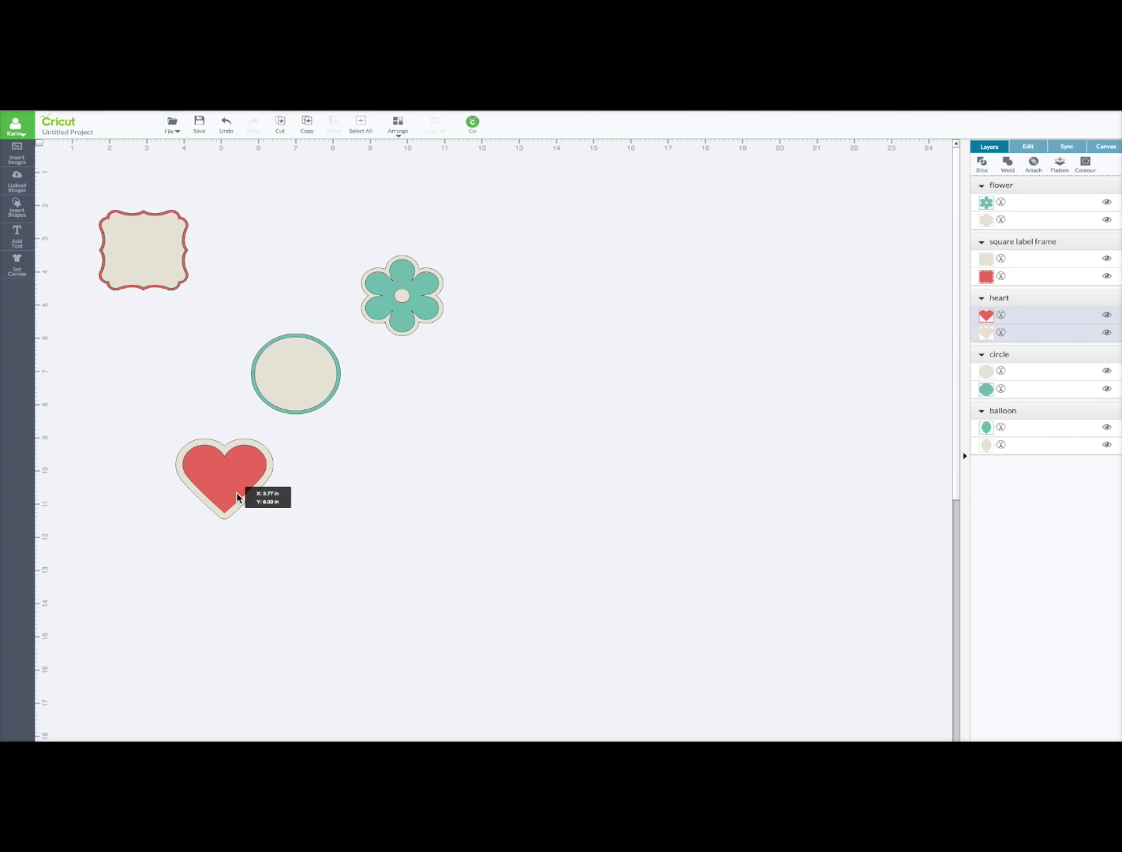
pyautogui.moveTo(285, 403); pyautogui.dragTo(433, 478)
# Enlarge the flower and shrink the balloon with their corner handles.
pyautogui.click(398, 298)
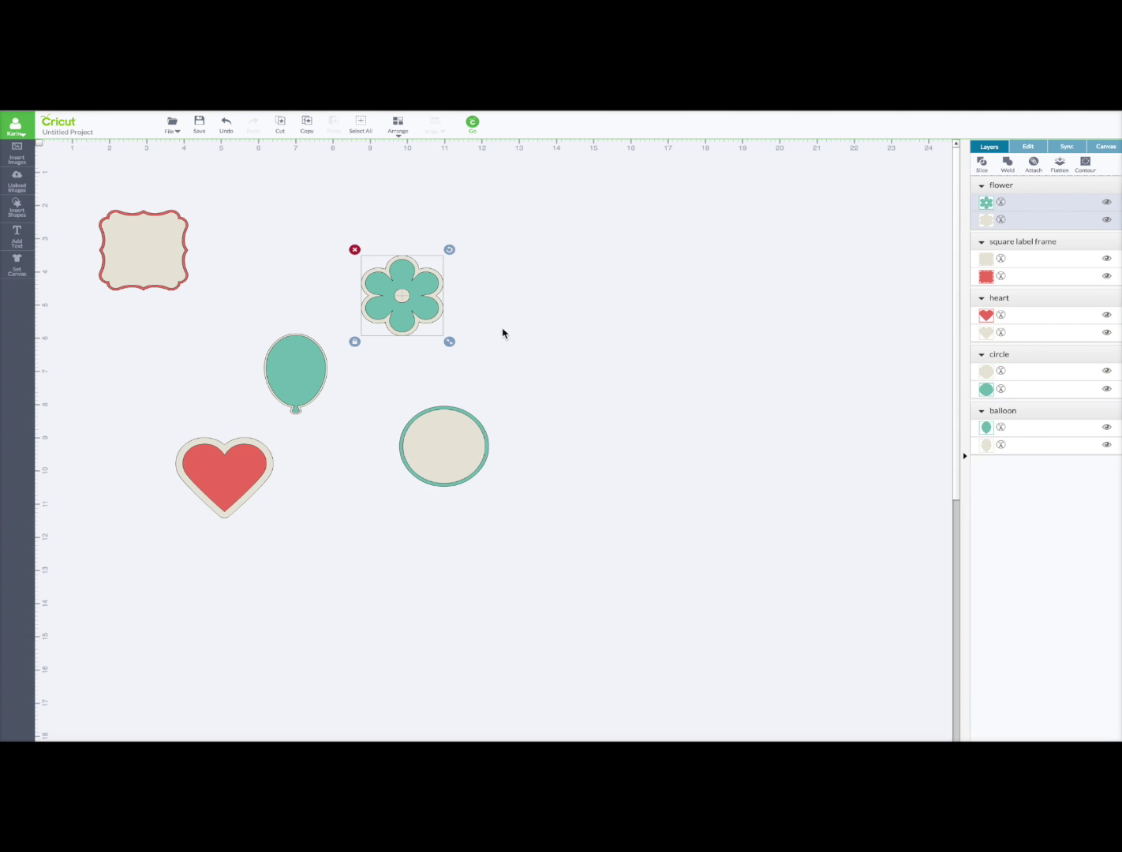
pyautogui.moveTo(450, 345); pyautogui.dragTo(494, 392)
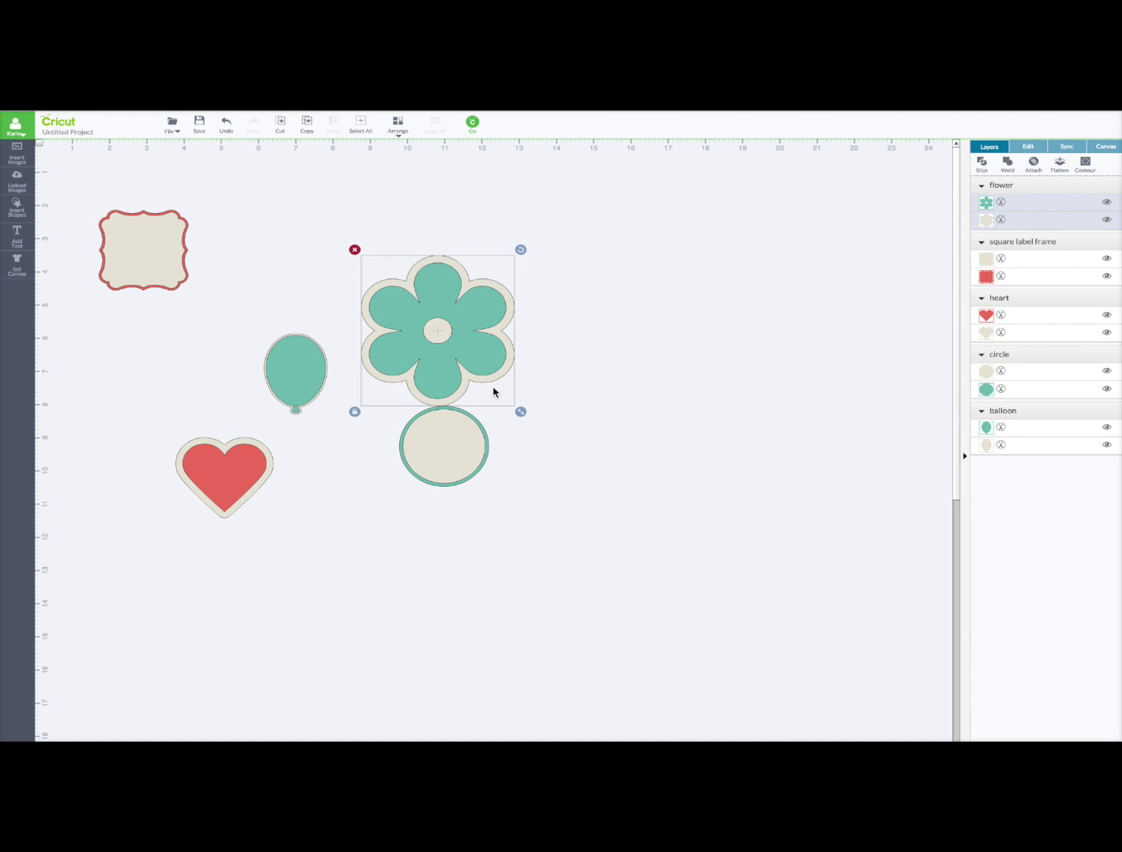
pyautogui.click(299, 378)
pyautogui.moveTo(332, 423); pyautogui.dragTo(309, 390)
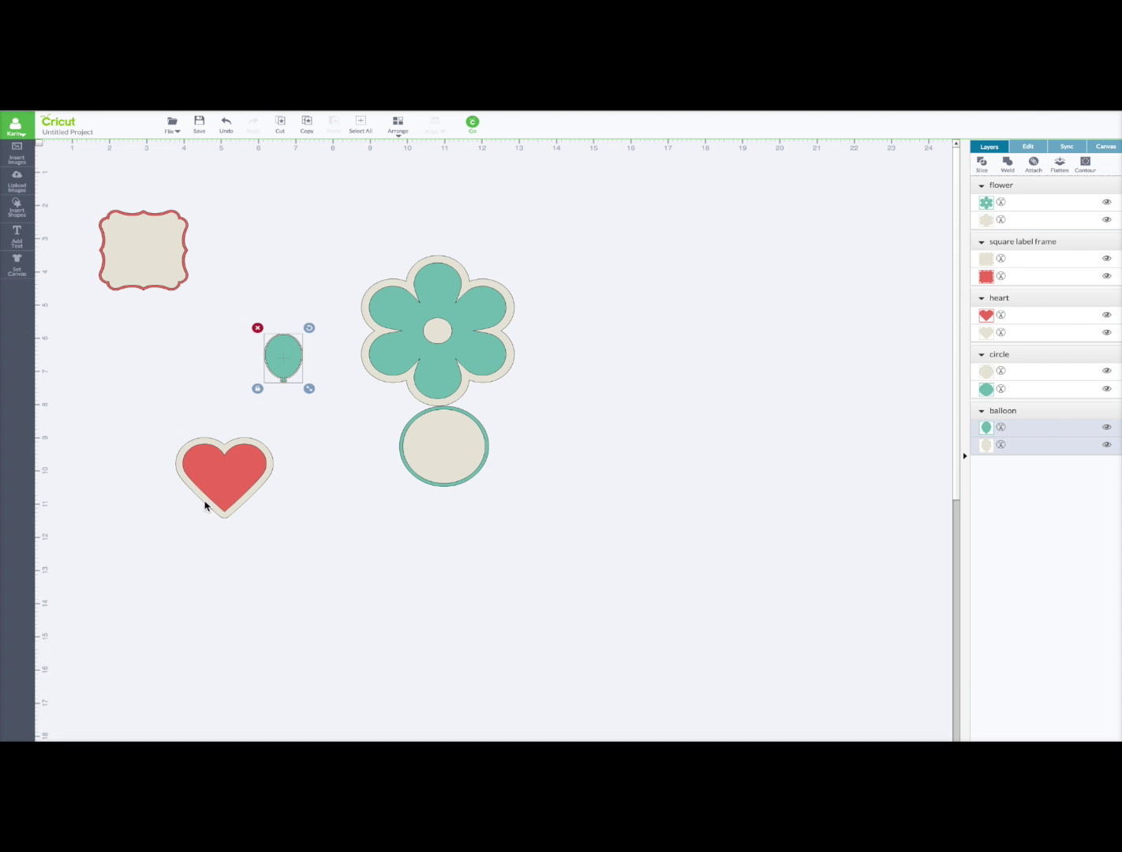
pyautogui.click(163, 288)
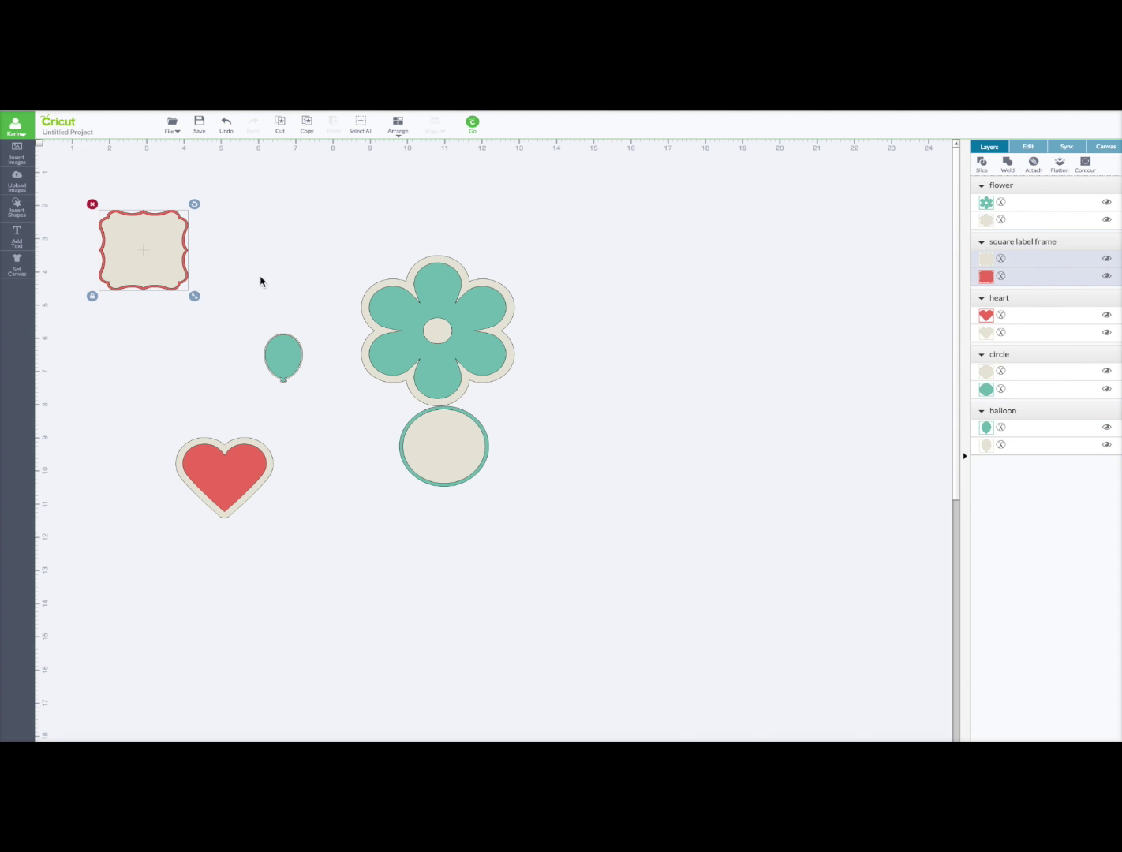
# Preview the mats, then sync the red and cream layers into the teal colour.
pyautogui.click(471, 124)
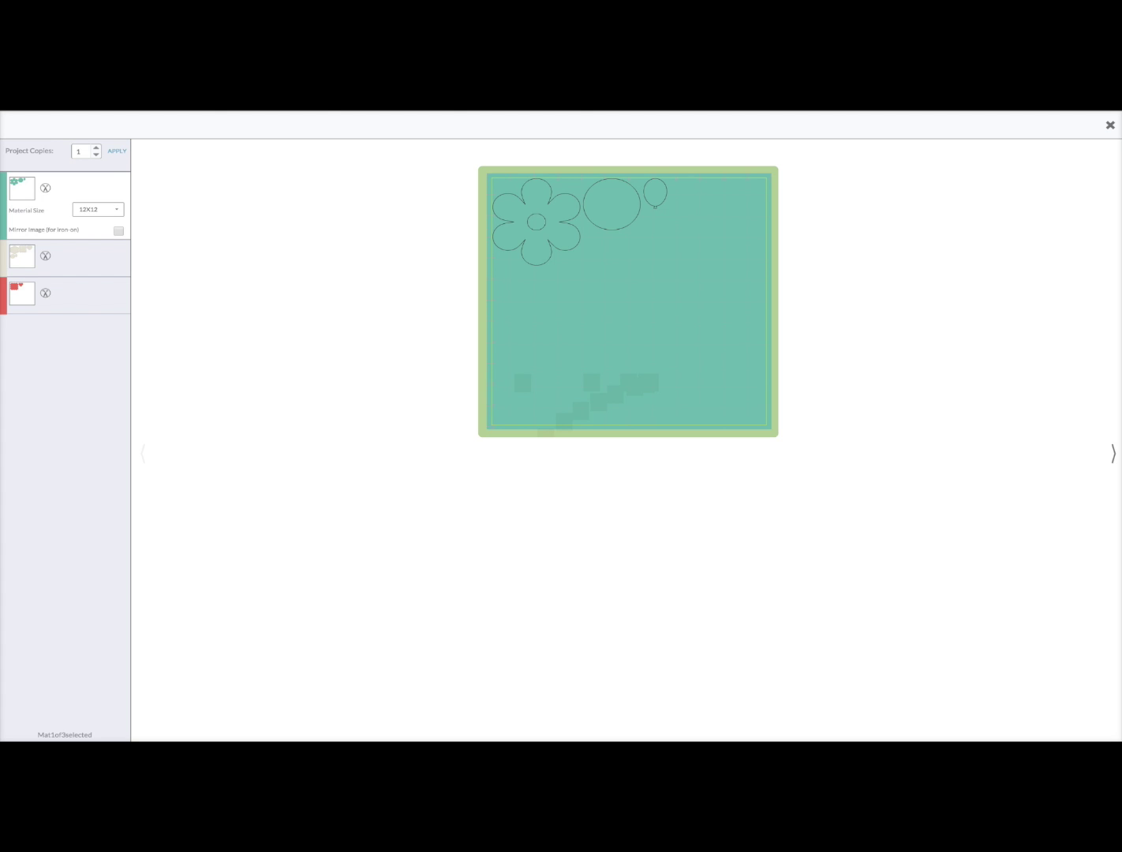
pyautogui.click(1109, 128)
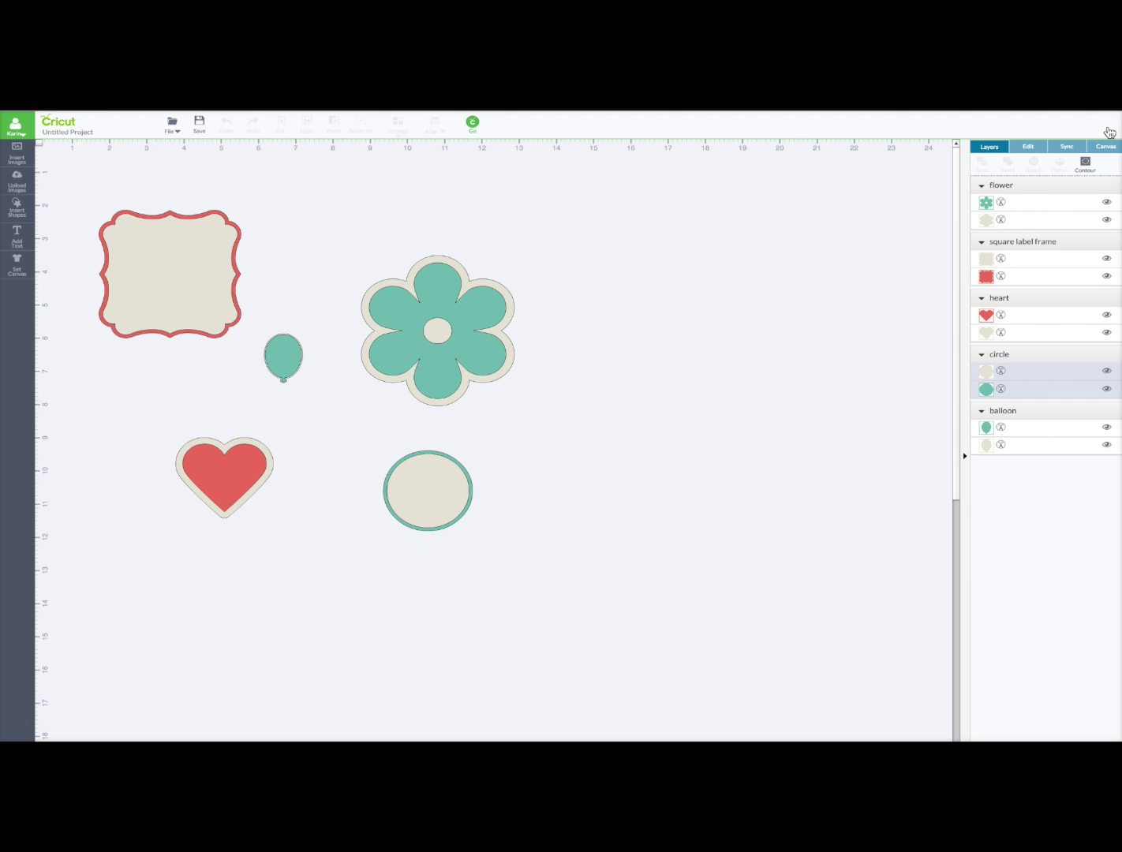
pyautogui.click(1067, 148)
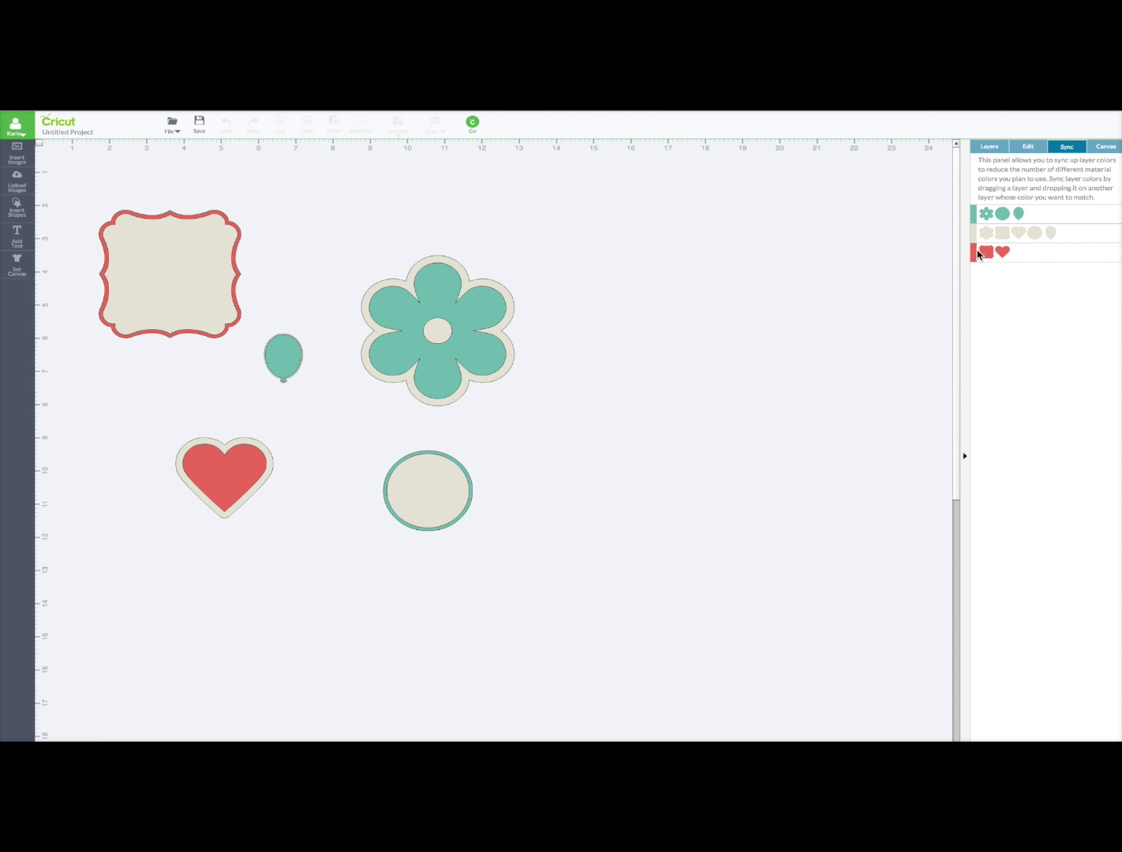
pyautogui.moveTo(981, 256); pyautogui.dragTo(990, 218)
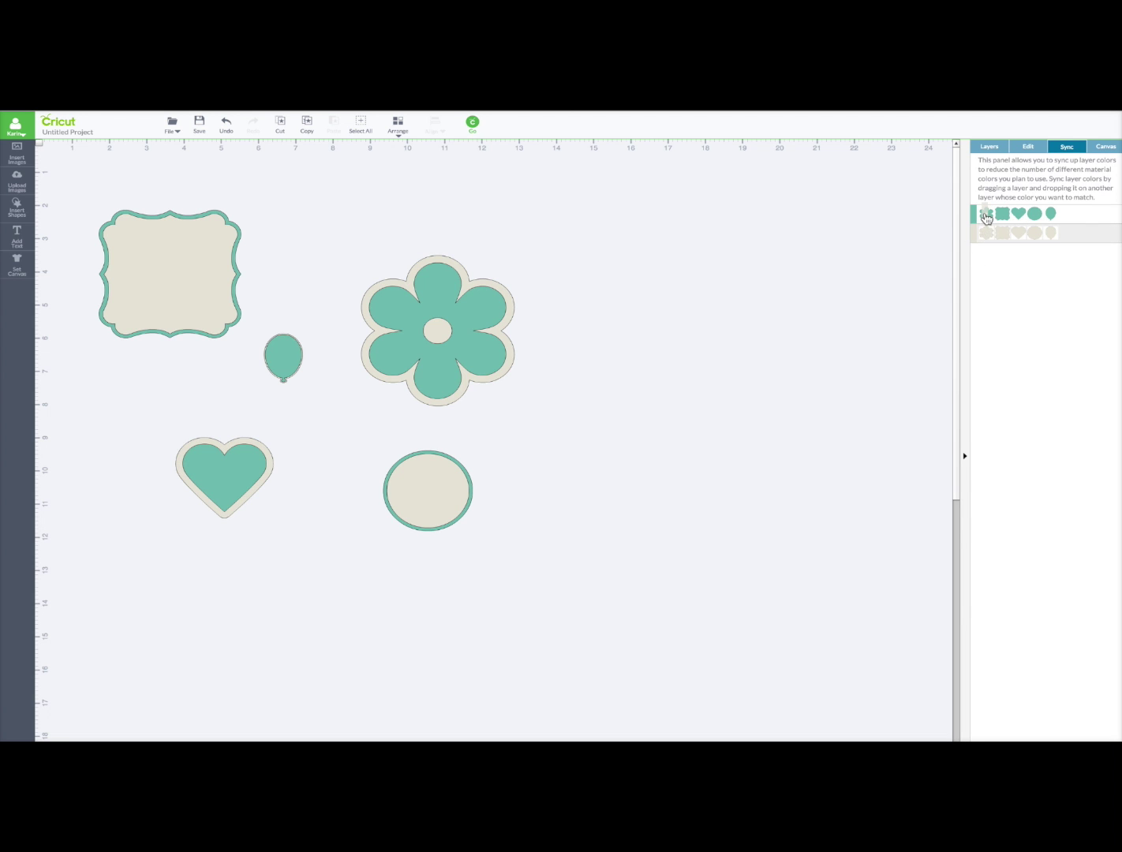
pyautogui.moveTo(975, 239); pyautogui.dragTo(988, 217)
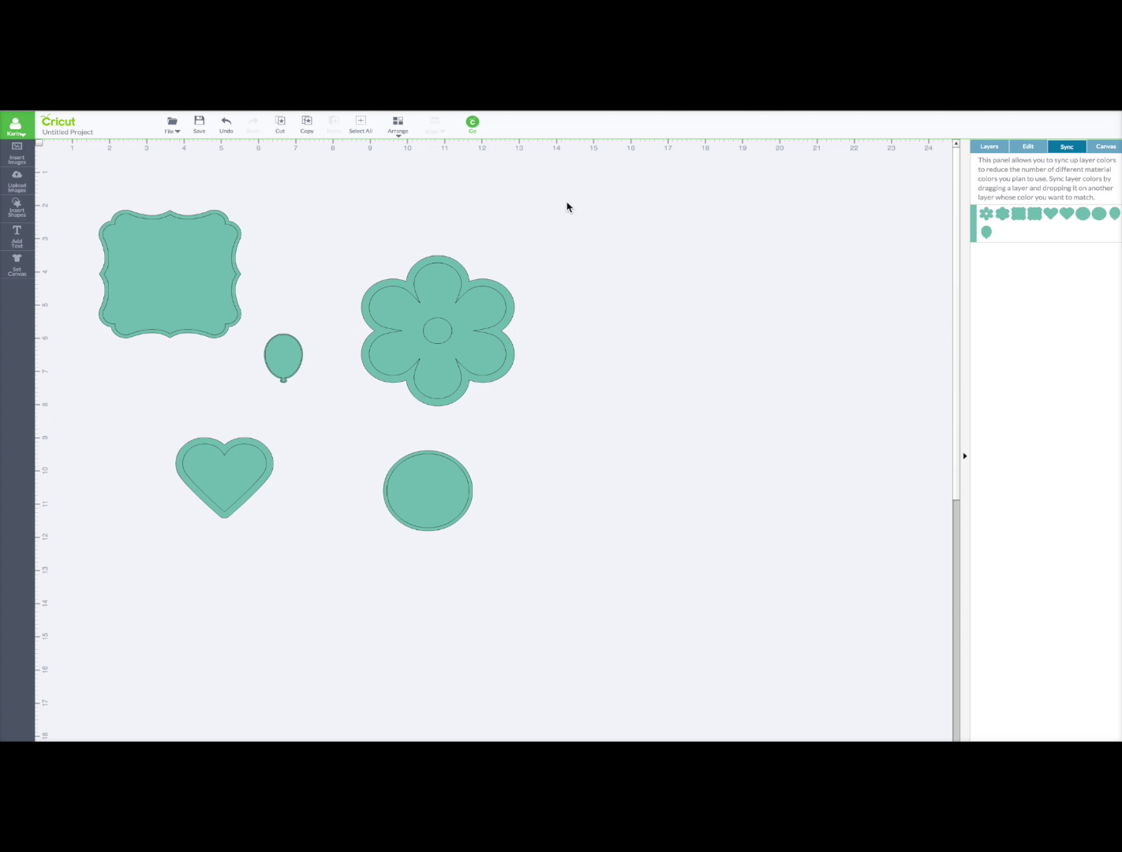
# On the teal mat, move the heart to the bottom, rotate it upside down, and lower the balloon.
pyautogui.click(471, 121)
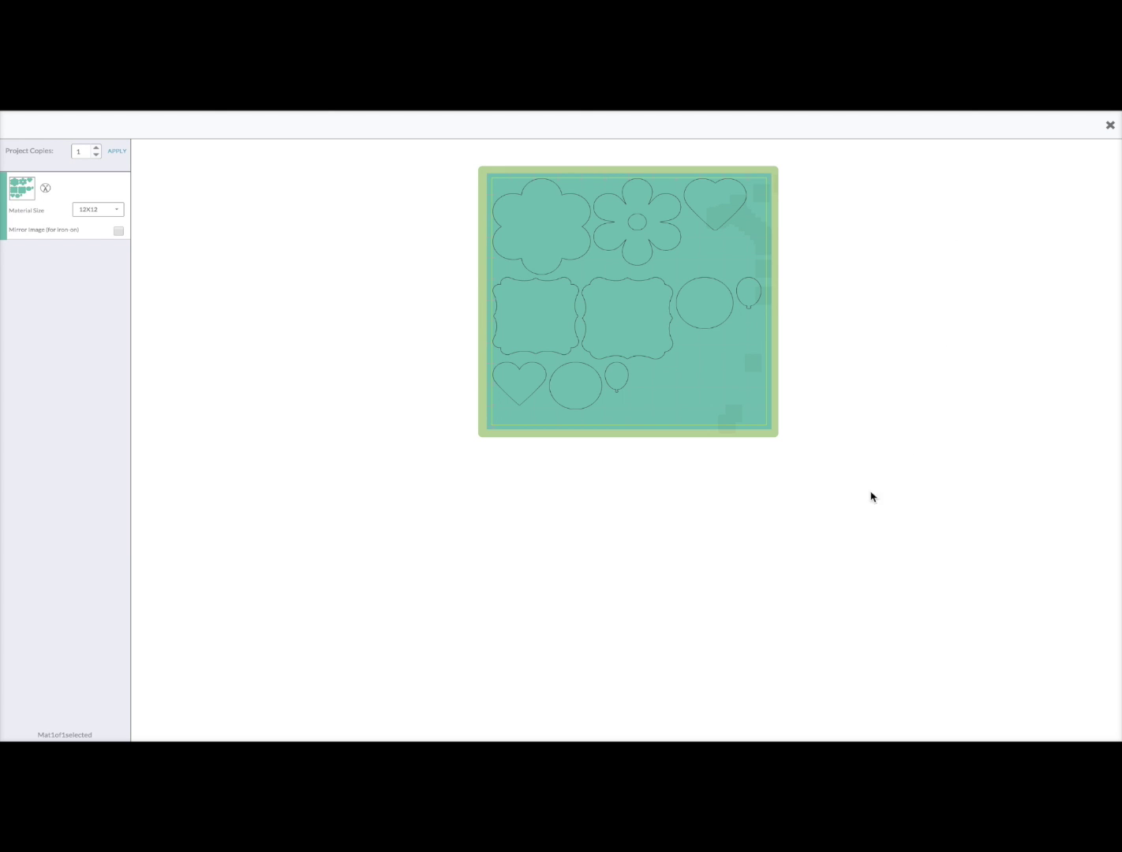
pyautogui.moveTo(717, 216)
pyautogui.mouseDown()
pyautogui.moveTo(695, 402)
pyautogui.moveTo(673, 386)
pyautogui.mouseUp()
pyautogui.moveTo(672, 366); pyautogui.dragTo(683, 421)
pyautogui.moveTo(683, 425); pyautogui.dragTo(671, 426)
pyautogui.moveTo(667, 408)
pyautogui.mouseDown()
pyautogui.moveTo(649, 410)
pyautogui.moveTo(643, 371)
pyautogui.moveTo(655, 395)
pyautogui.mouseUp()
pyautogui.moveTo(749, 300)
pyautogui.mouseDown()
pyautogui.moveTo(711, 366)
pyautogui.moveTo(710, 352)
pyautogui.moveTo(723, 373)
pyautogui.moveTo(701, 347)
pyautogui.mouseUp()
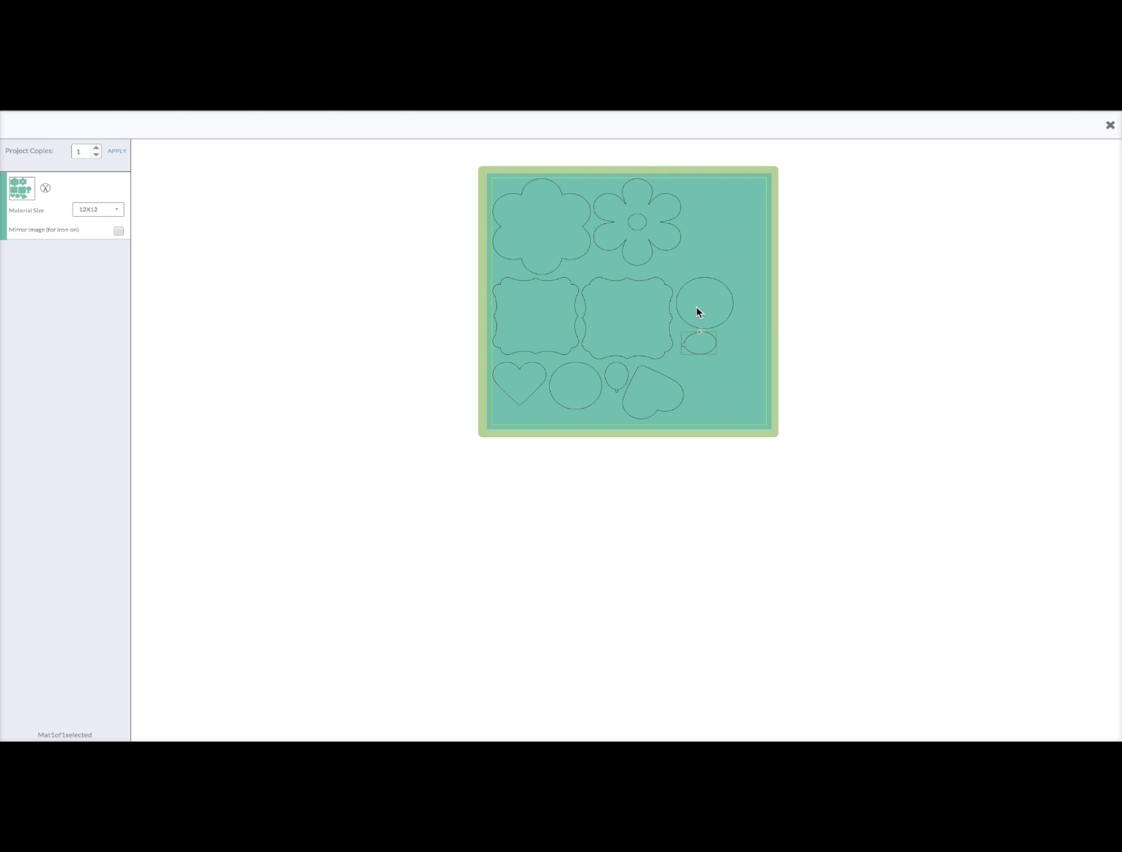